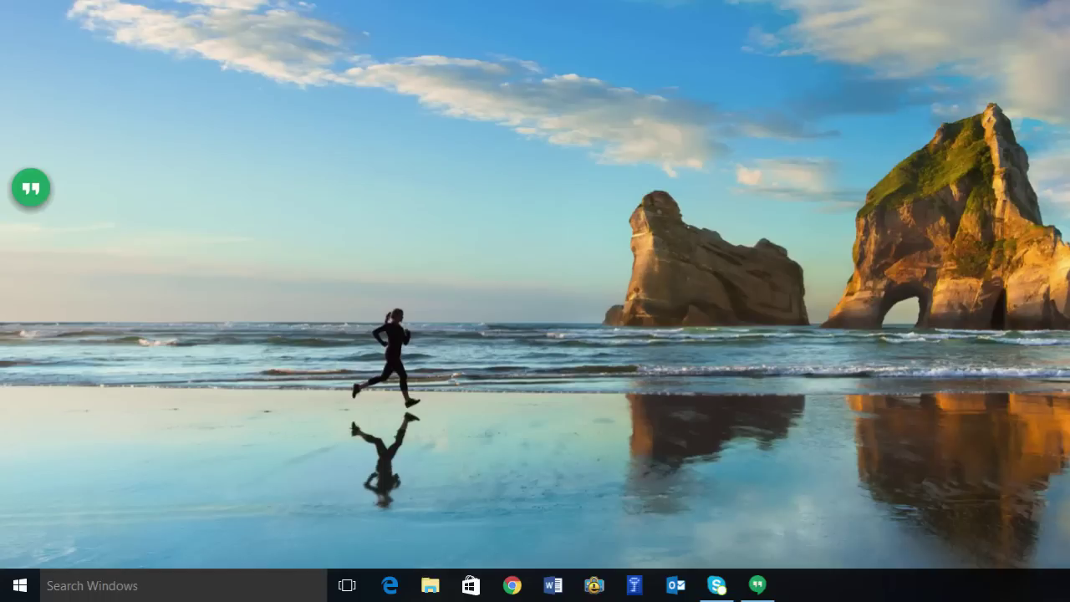
- Search Windows for 'conne' and launch the Connect app
click(124, 588)
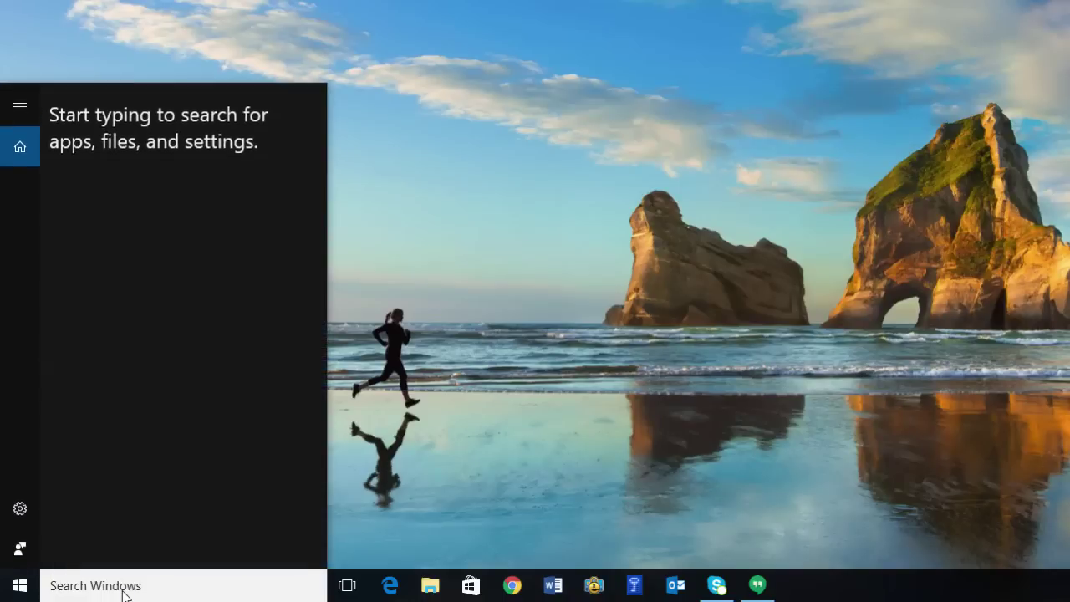
text(conne)
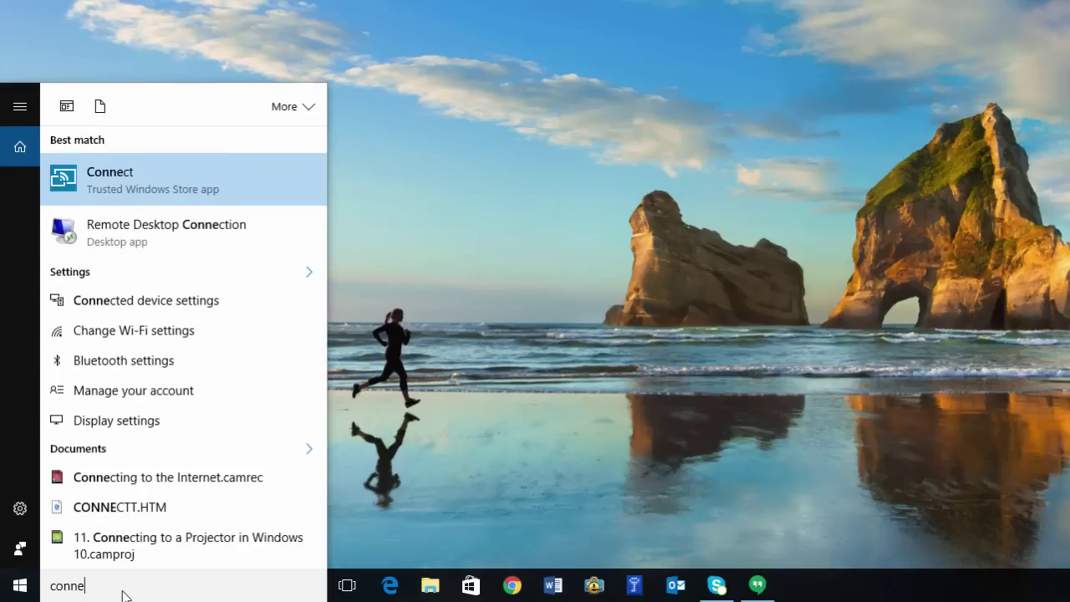
key(Return)
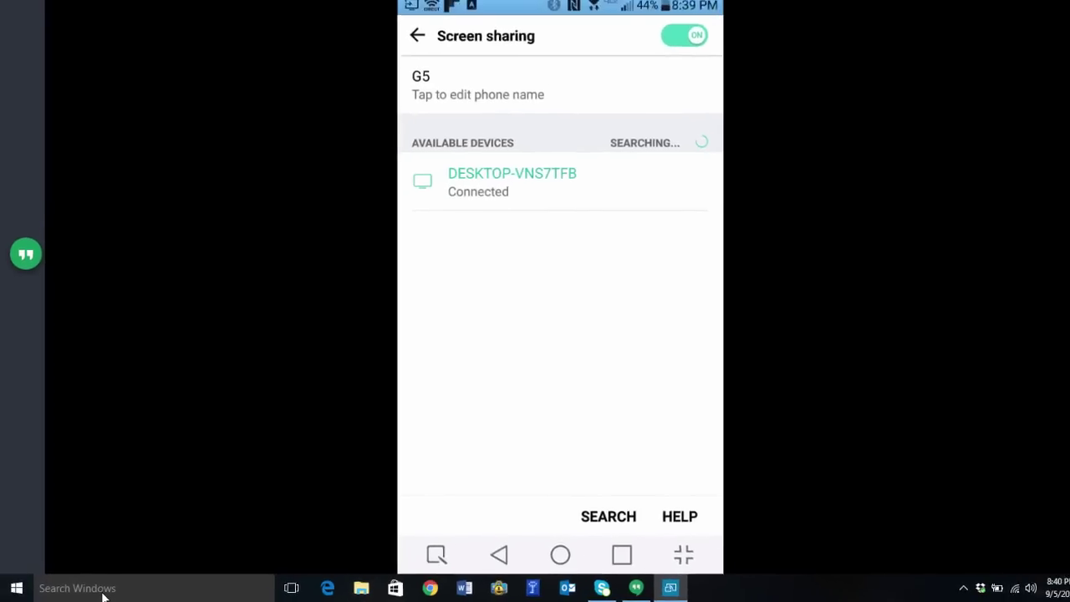
- Go back on the mirrored phone to its main Settings list
click(563, 229)
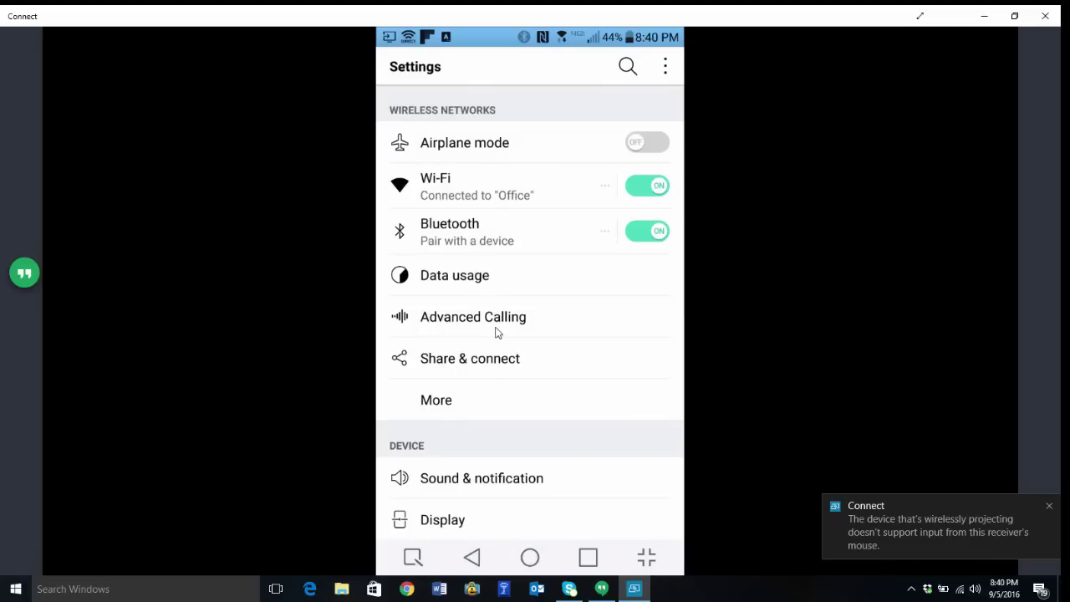
click(628, 67)
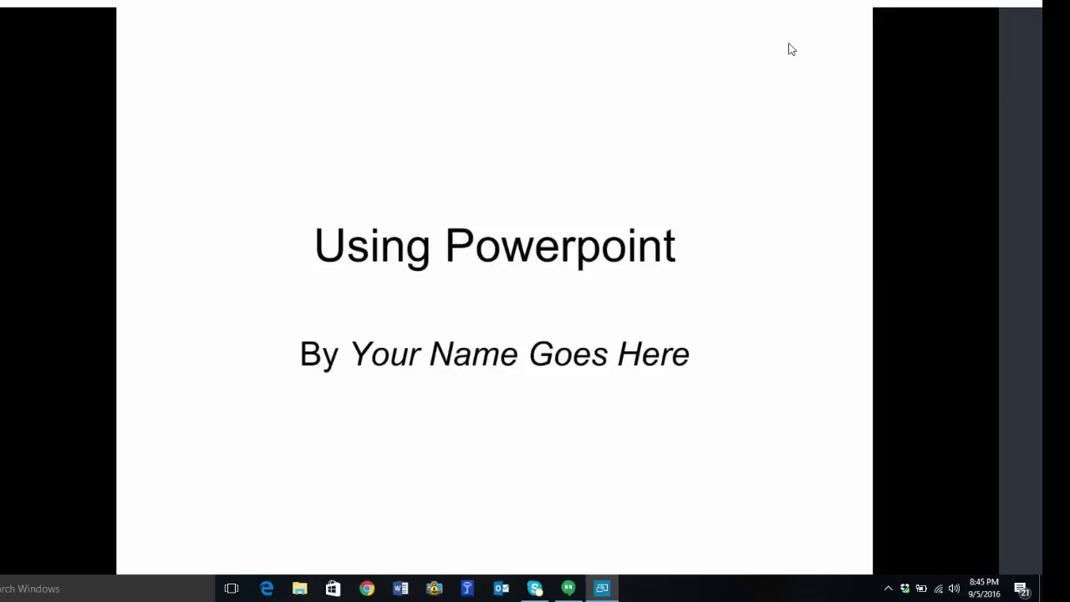
mouse_move(792, 49)
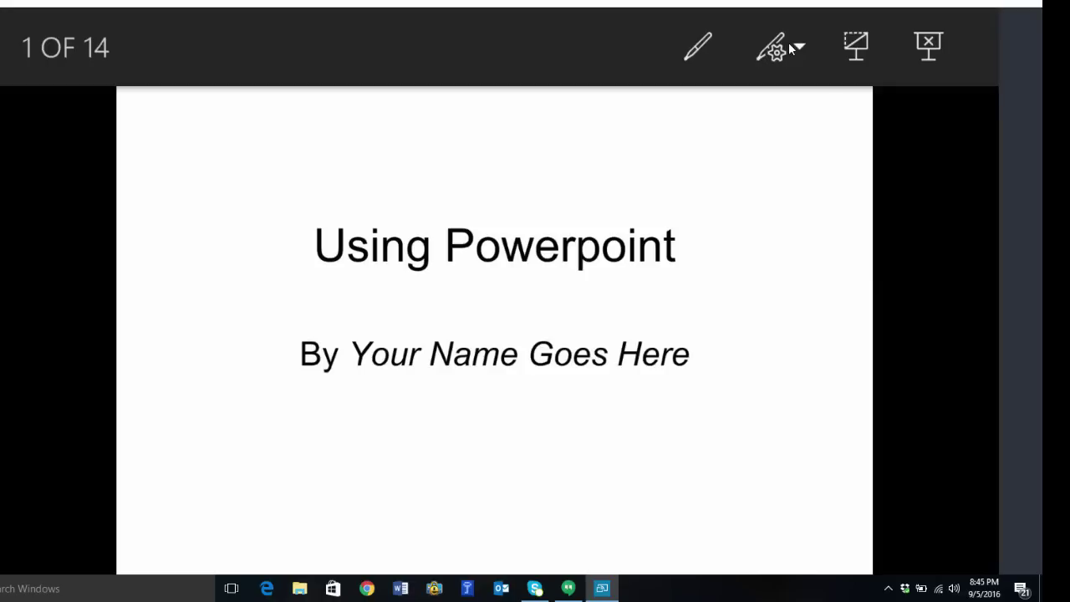
- Circle 'Goes Here' on slide 1 in red pen ink
key(ctrl+p)
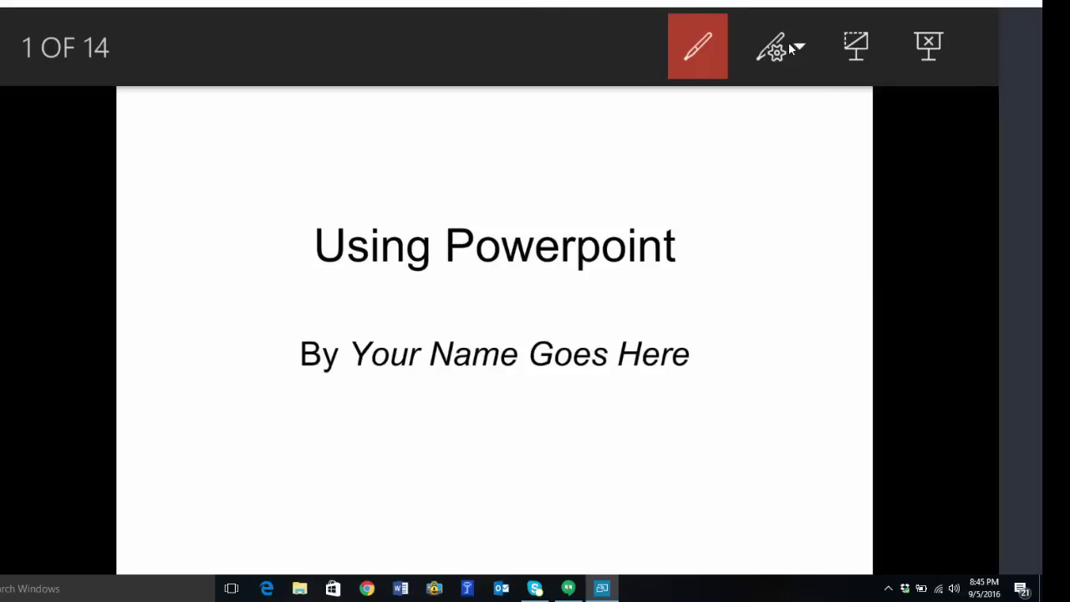
drag(699, 328, 599, 294)
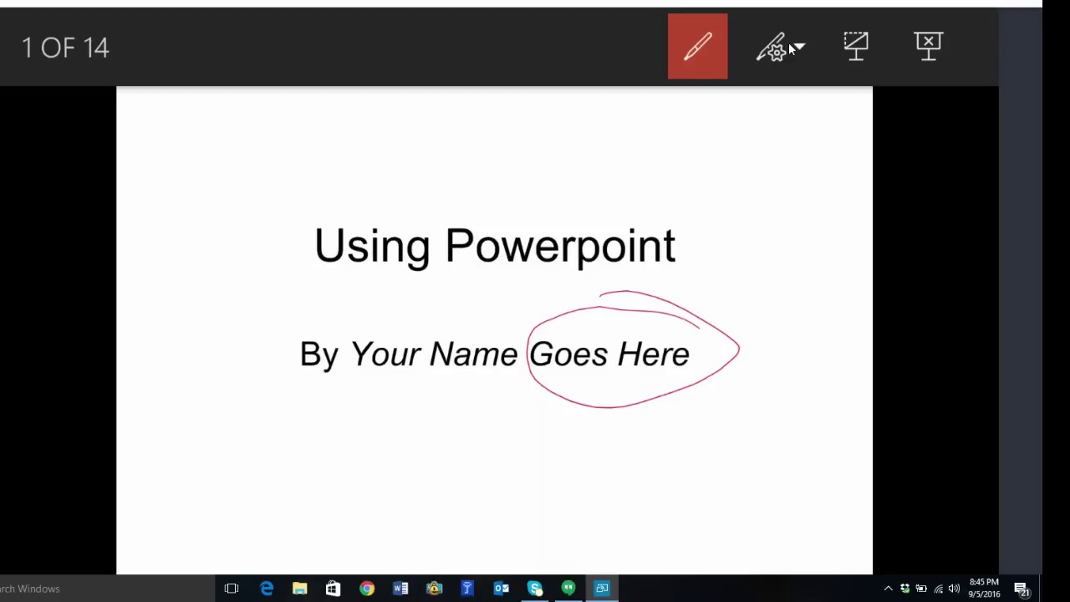
key(Escape)
- On slide 2, circle 'to next' and underline 'Enter to move' in red
key(Right)
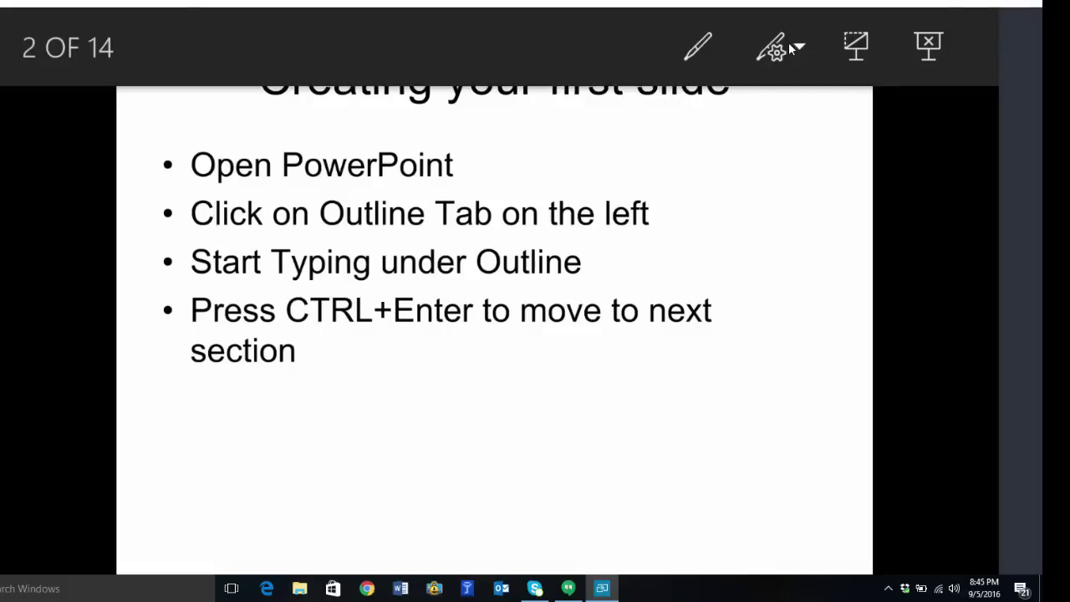
key(ctrl+p)
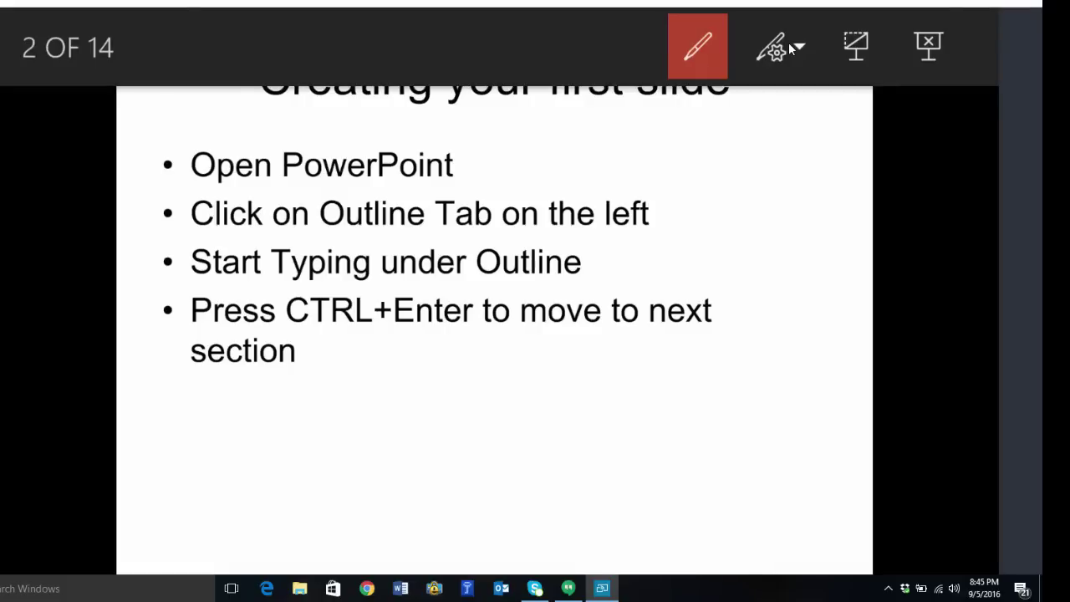
mouse_move(759, 299)
mouse_down()
mouse_move(660, 354)
mouse_move(752, 293)
mouse_up()
drag(386, 353, 564, 332)
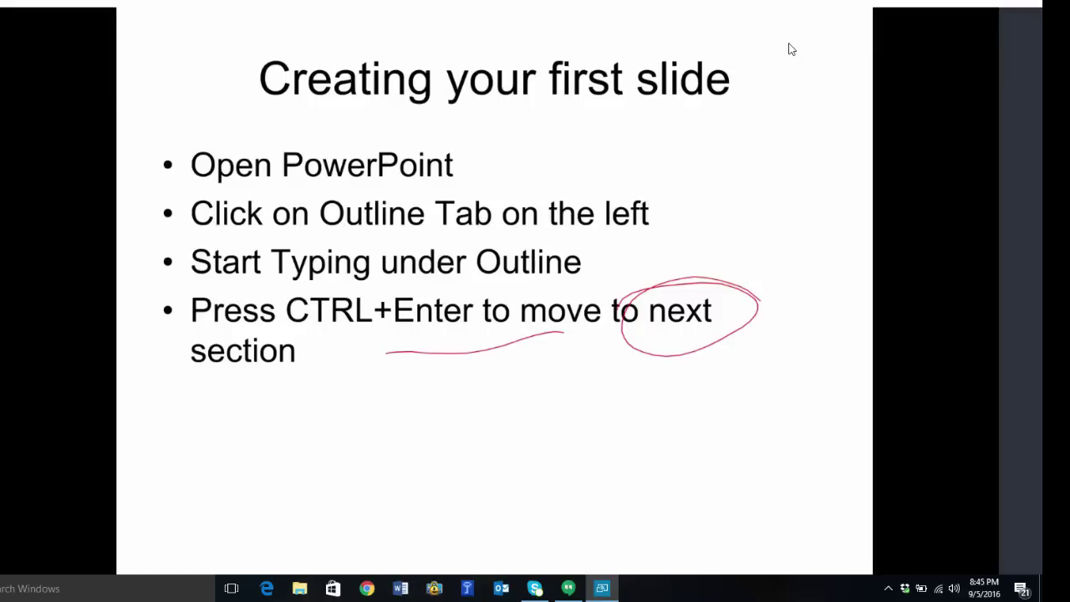
- Use the plus and minus keys on annotated slide 2, which stays on screen
key(plus)
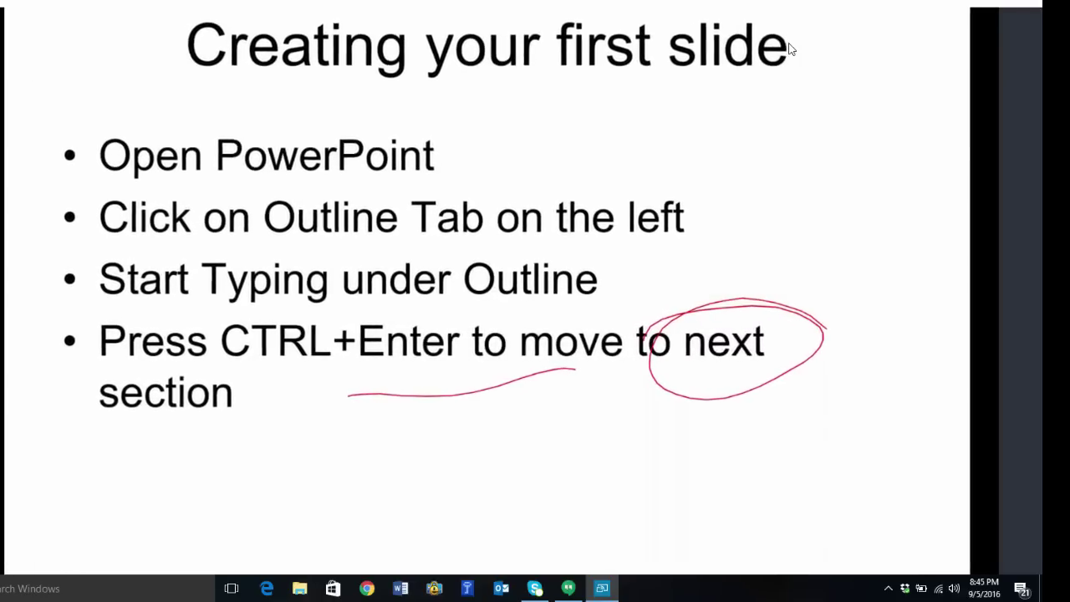
key(minus)
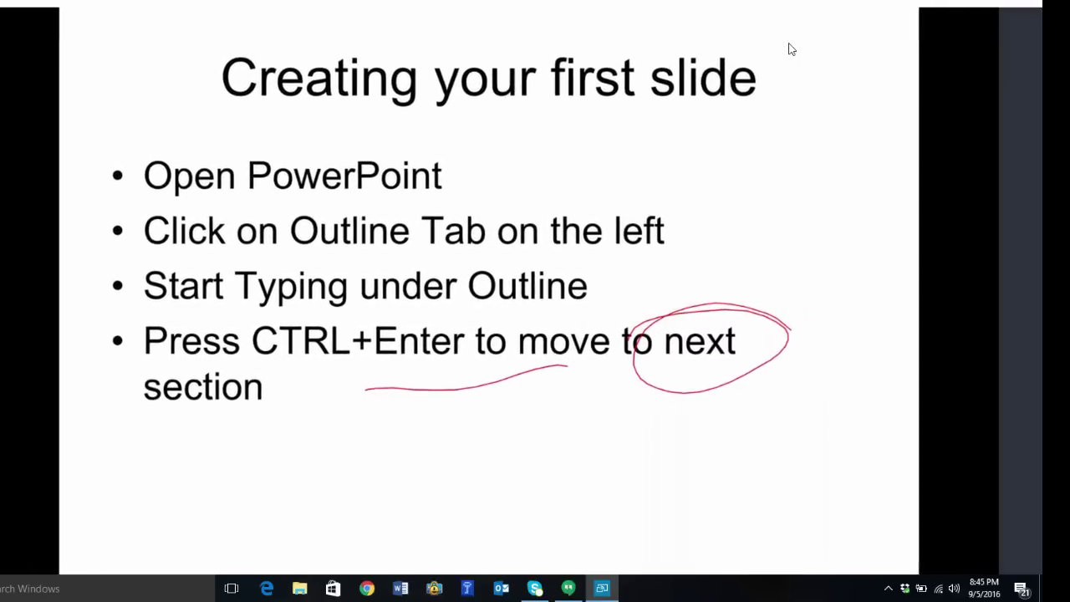